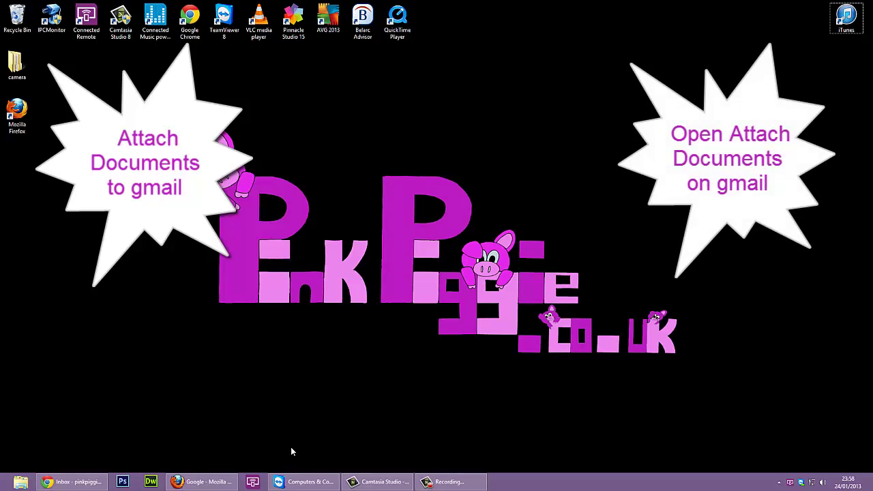
Switch to Firefox, go to Gmail and open the email with the subject "testing".
click(208, 483)
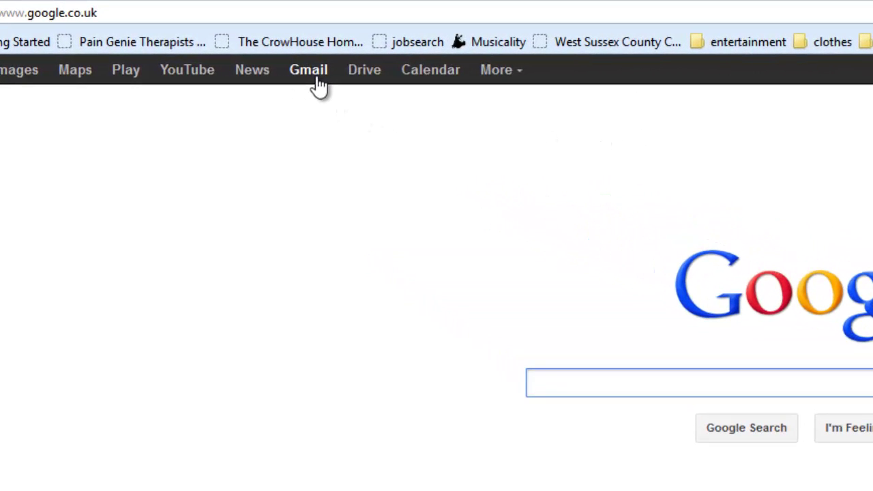
click(317, 79)
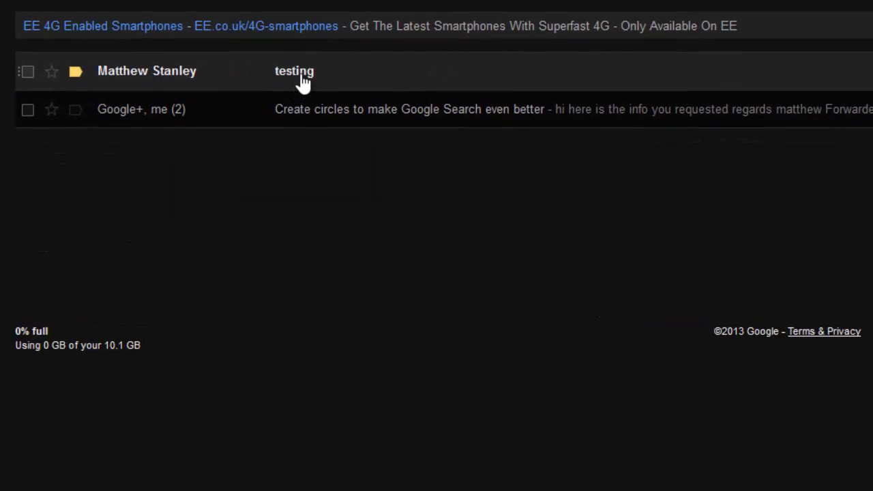
click(300, 69)
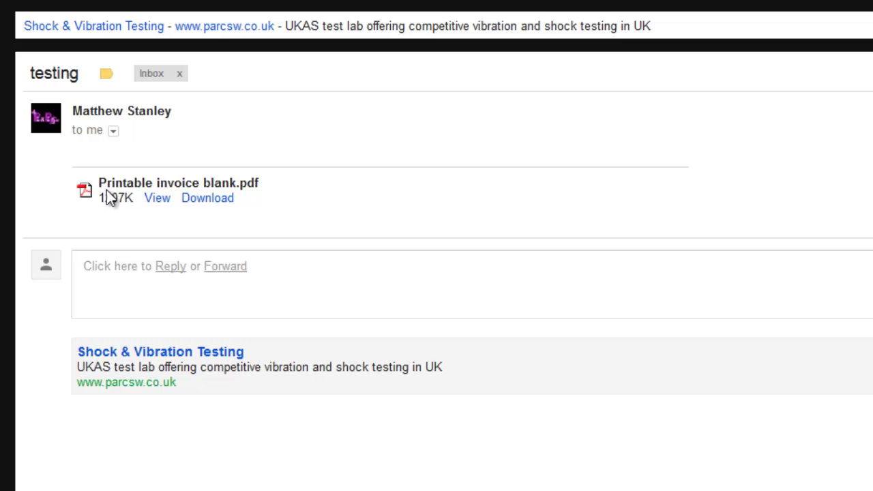
View the attached Printable invoice blank.pdf in the online viewer, look through the page and close the viewer.
click(158, 199)
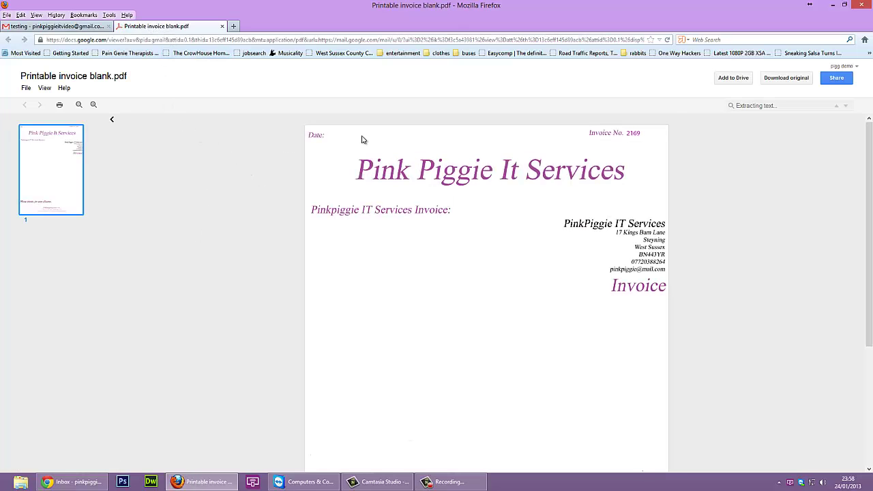
scroll(362, 139, down, 5)
scroll(362, 139, up, 5)
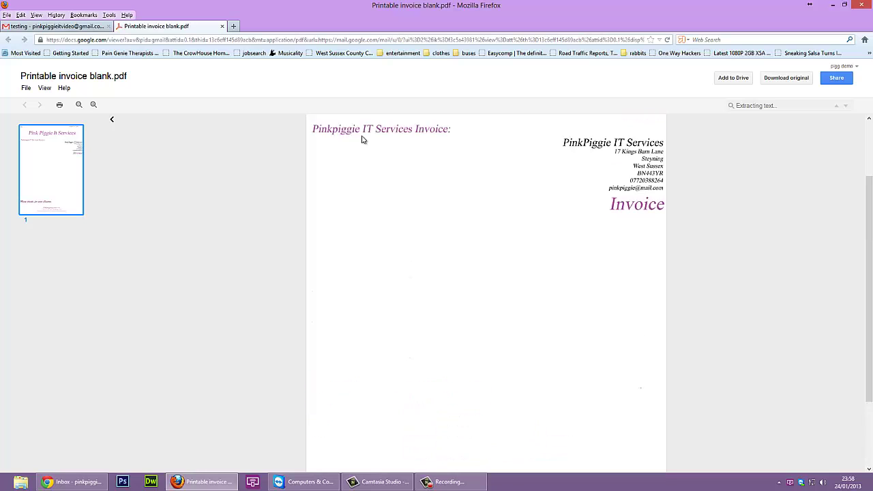
click(222, 26)
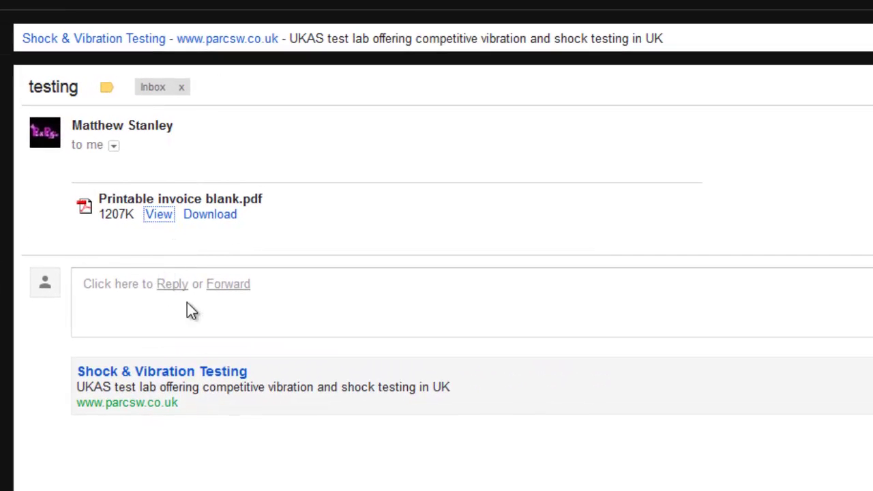
Download the Printable invoice blank.pdf attachment, choosing to save the file.
click(223, 217)
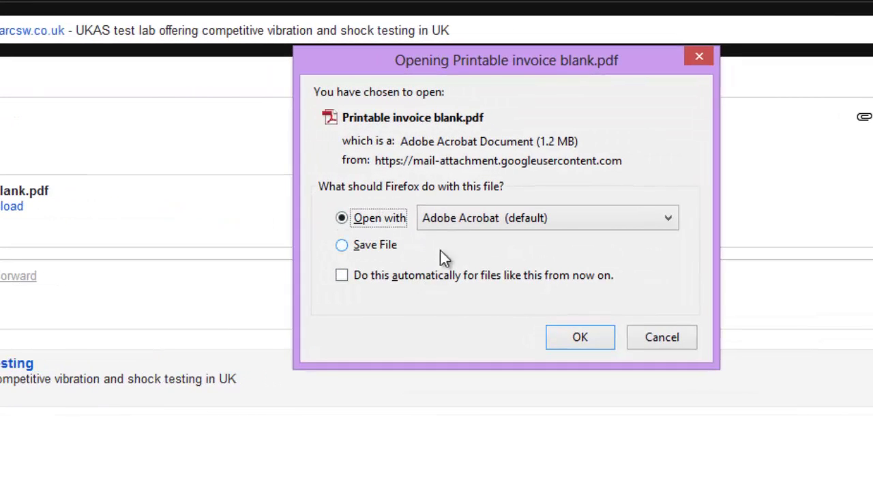
click(379, 251)
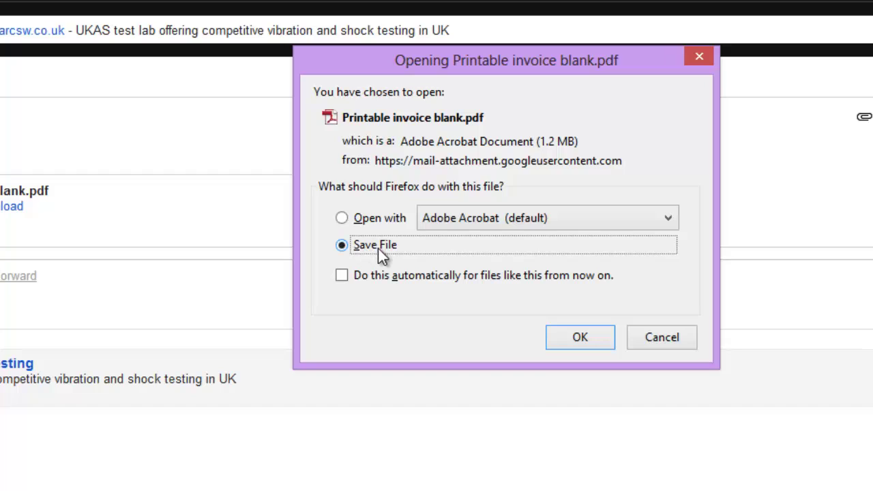
click(581, 336)
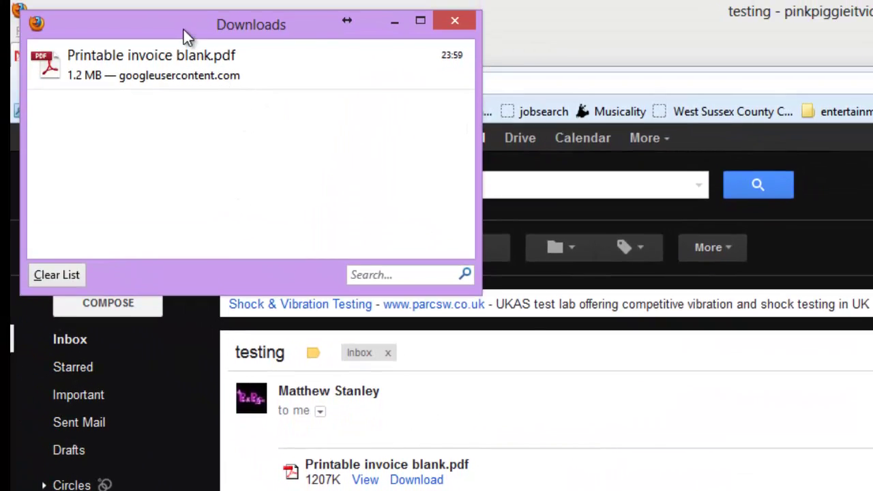
Open the folder containing the downloaded Printable invoice blank.pdf from the download list.
drag(187, 34, 334, 303)
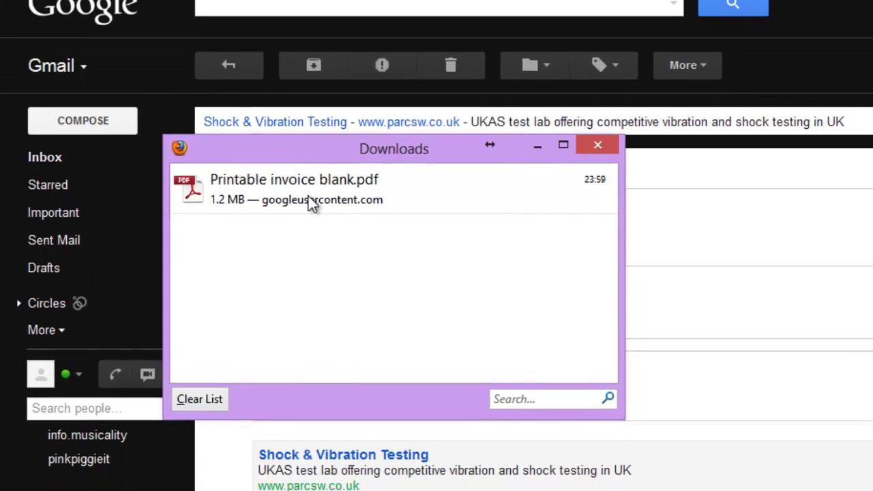
right_click(240, 195)
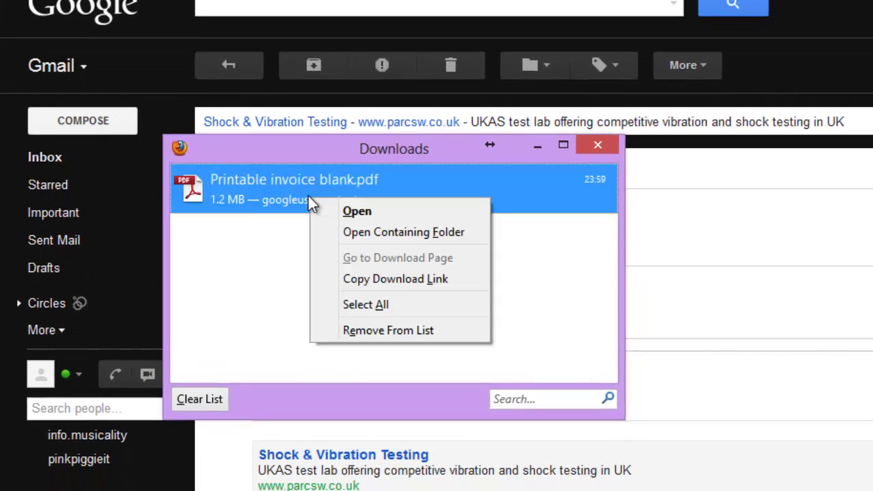
right_click(283, 196)
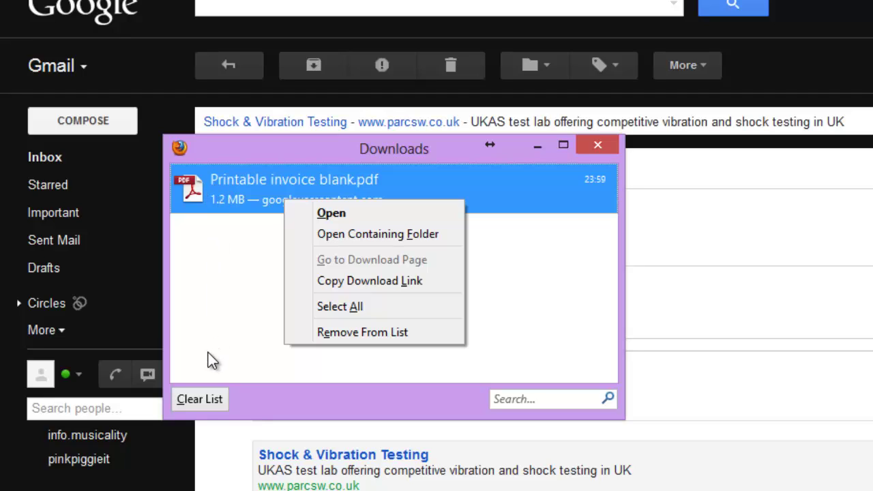
click(340, 234)
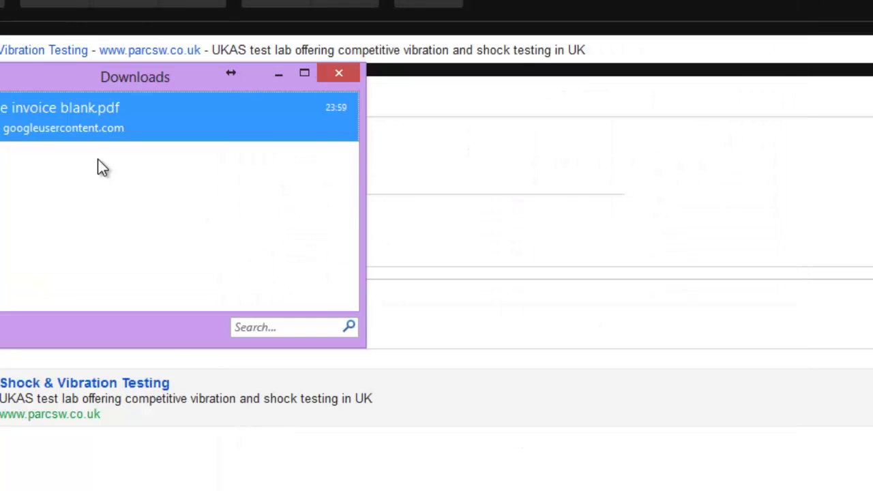
Open the downloaded invoice PDF in Adobe Acrobat, look through it, and close both it and the download list.
double_click(182, 120)
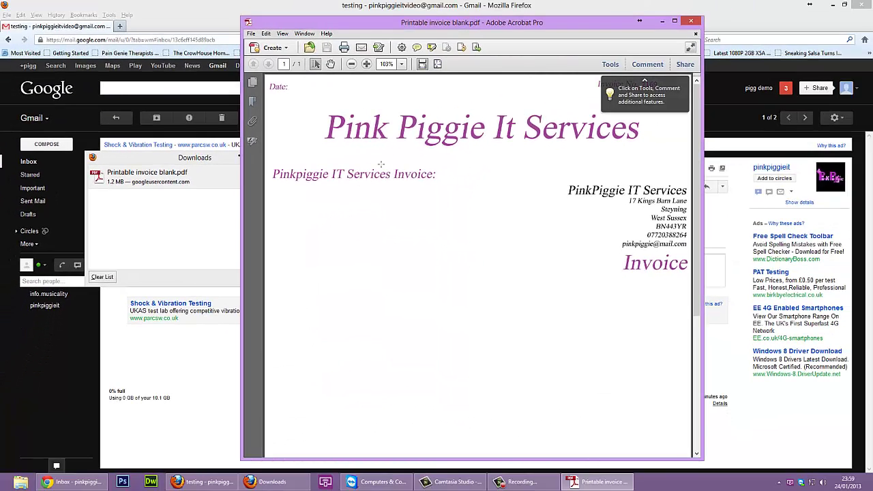
scroll(380, 164, down, 5)
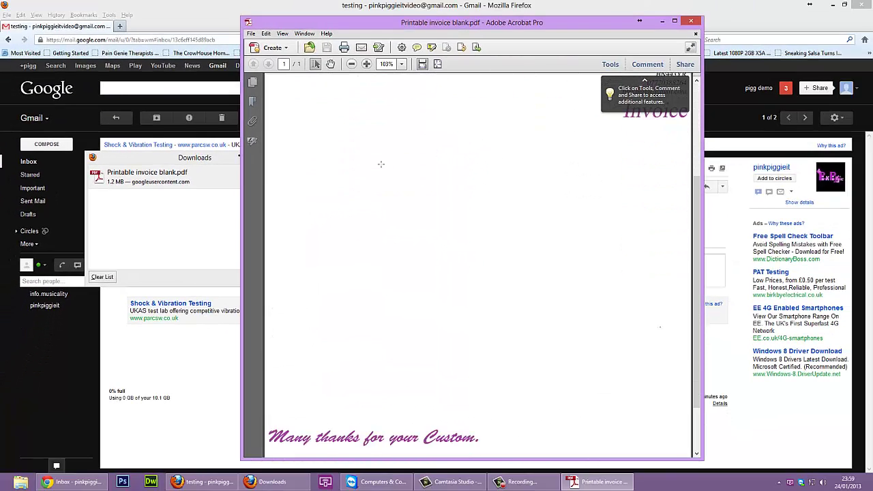
scroll(380, 163, up, 4)
scroll(383, 160, up, 1)
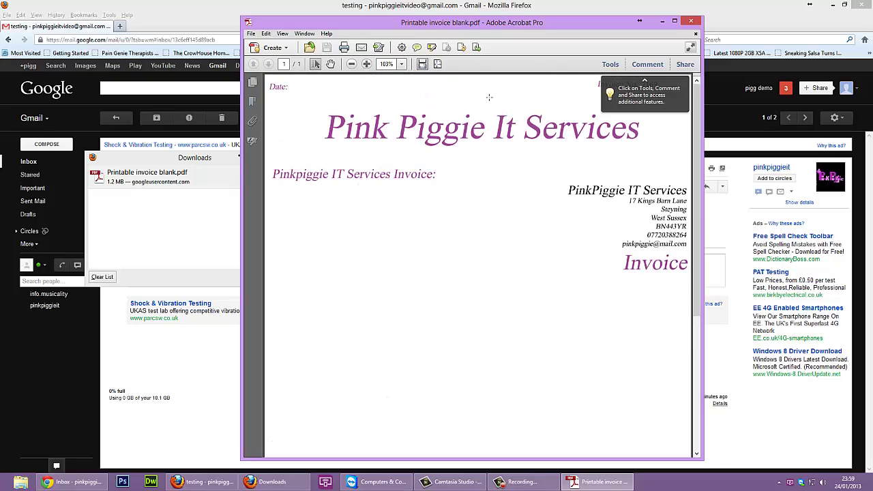
click(691, 22)
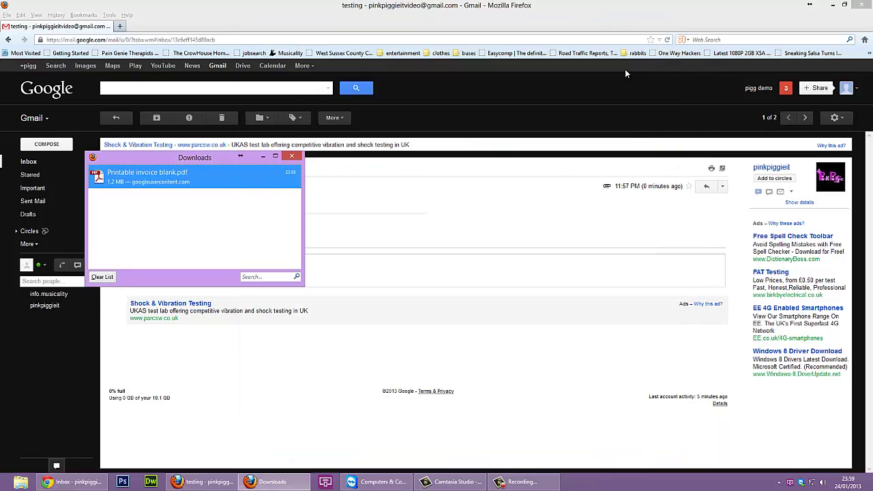
click(289, 156)
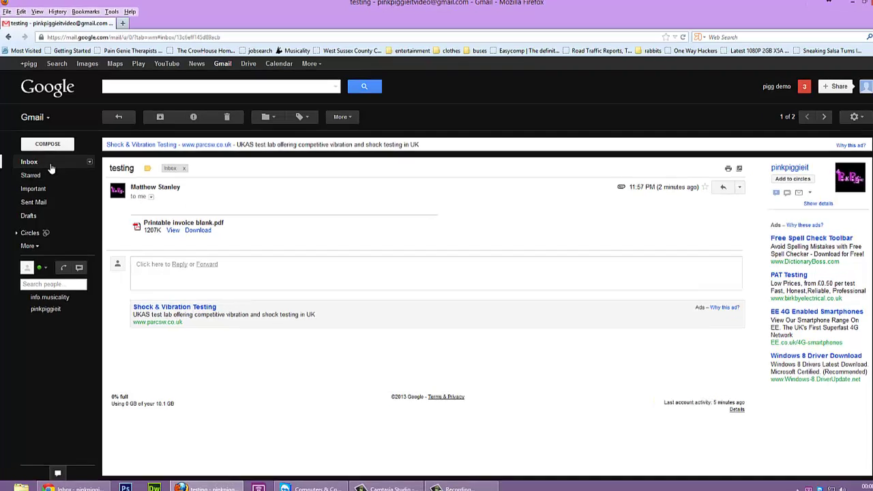
Return to the inbox and compose a new message addressed to the suggested contact's email address.
click(51, 168)
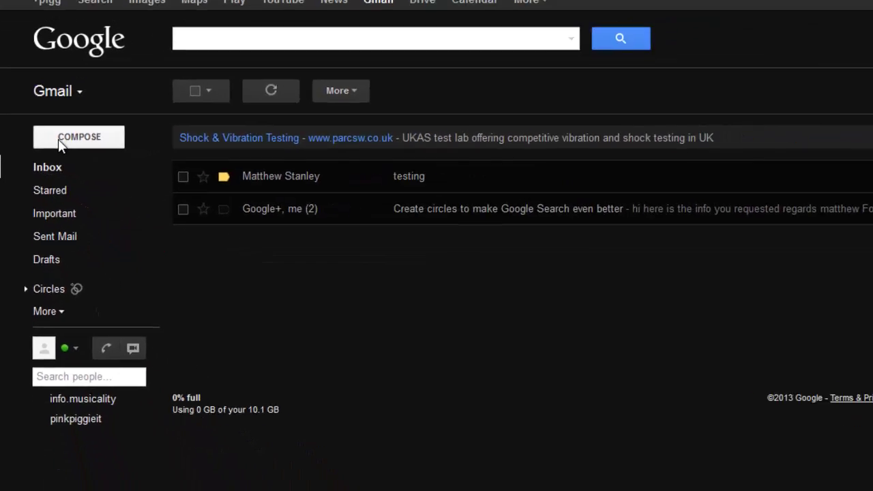
click(87, 141)
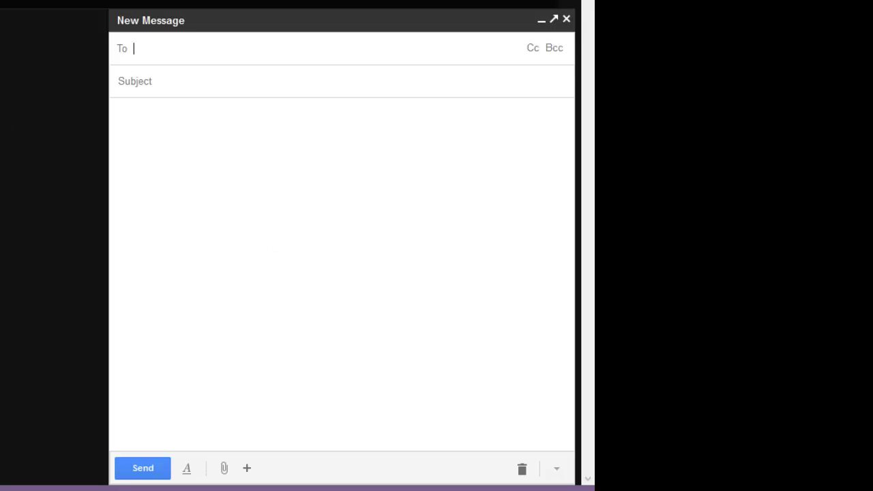
text(pink)
key(BackSpace)
key(BackSpace)
text(nk)
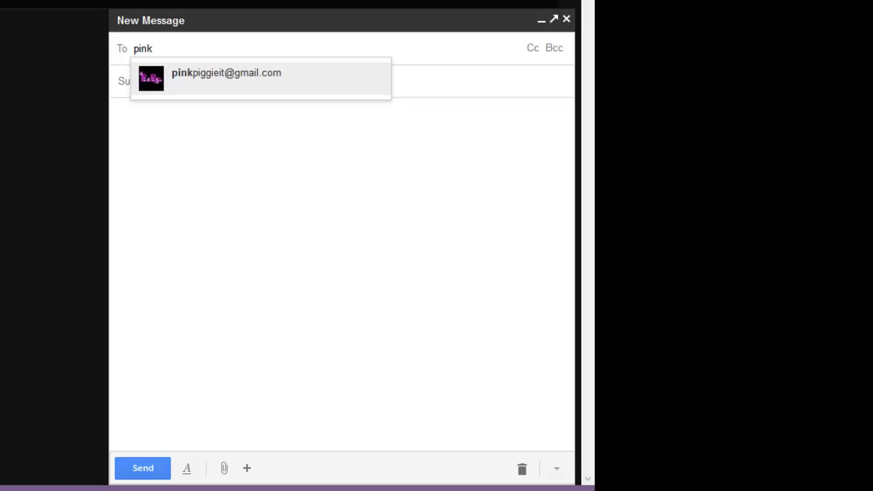
click(197, 75)
click(173, 84)
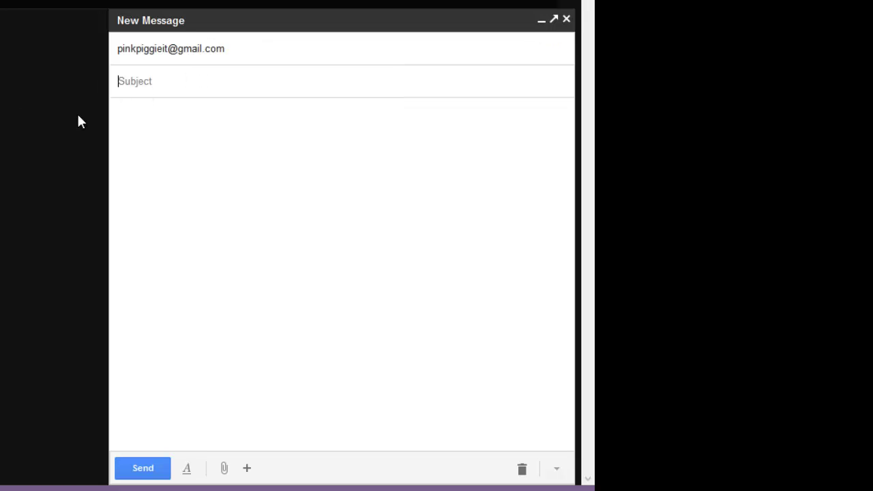
Enter "testing back to you" as the message subject.
text(testing )
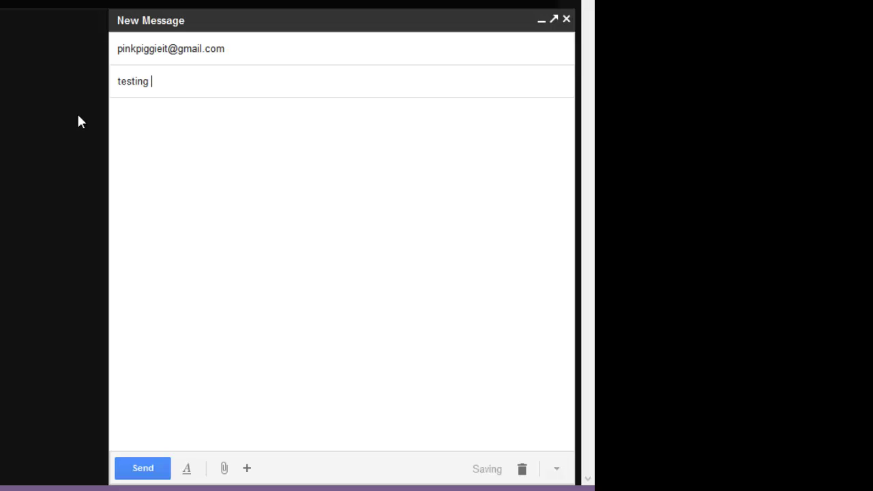
text(back to you)
key(Tab)
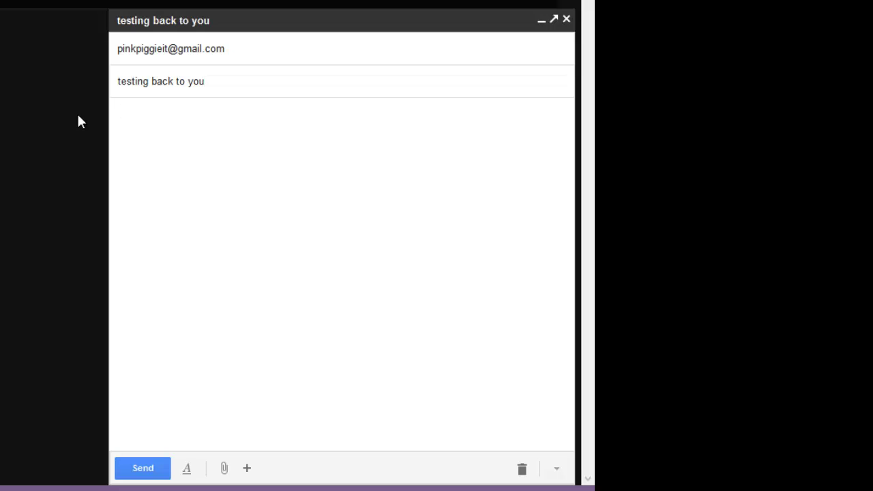
Write the message "hi here is a pdf of something important have a look", leave a blank line and sign off with "from" and the sender's first name.
text(hi here is a pdf )
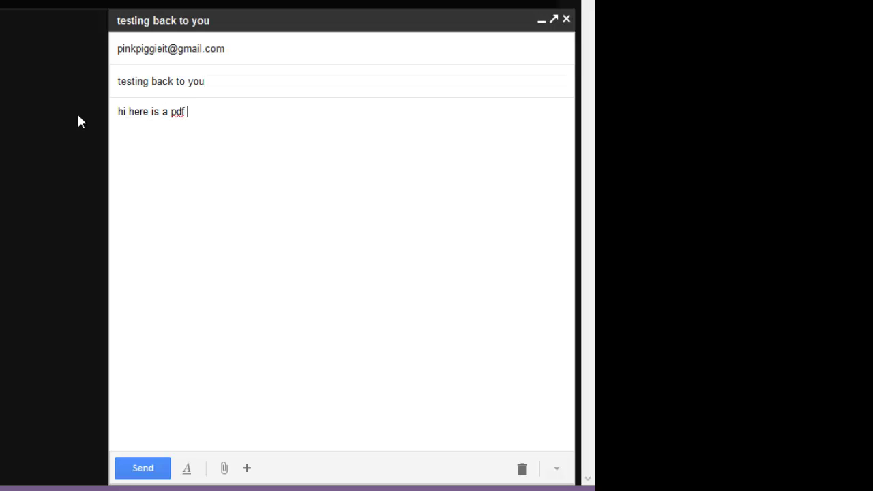
text(of something important have a loo)
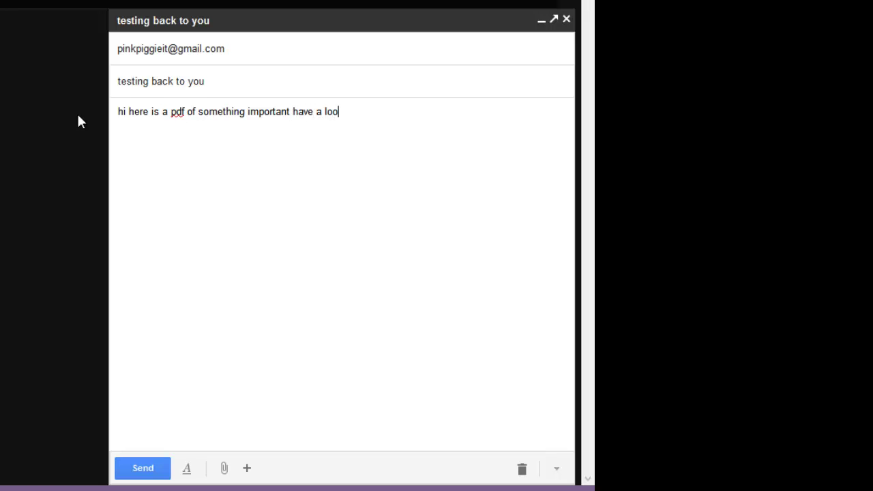
text(lk)
key(BackSpace)
key(BackSpace)
text(k)
key(Return)
key(Return)
text(rom)
key(BackSpace)
key(BackSpace)
key(BackSpace)
text(from matthew)
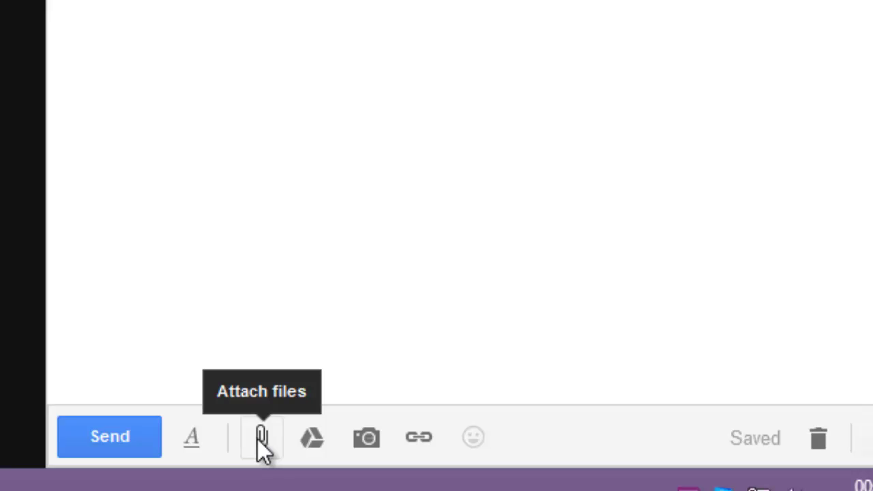
Attach the Invoice blank PDF from the pinkpiggie work folder in Documents to the message.
click(261, 437)
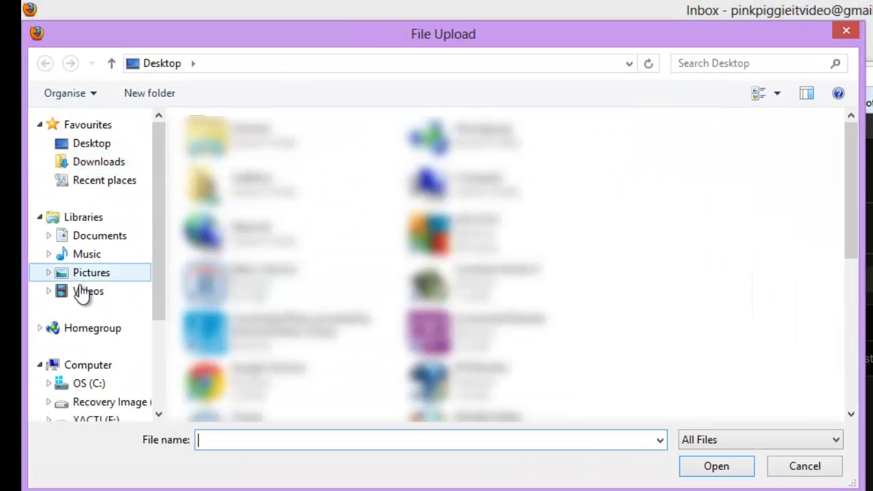
click(81, 237)
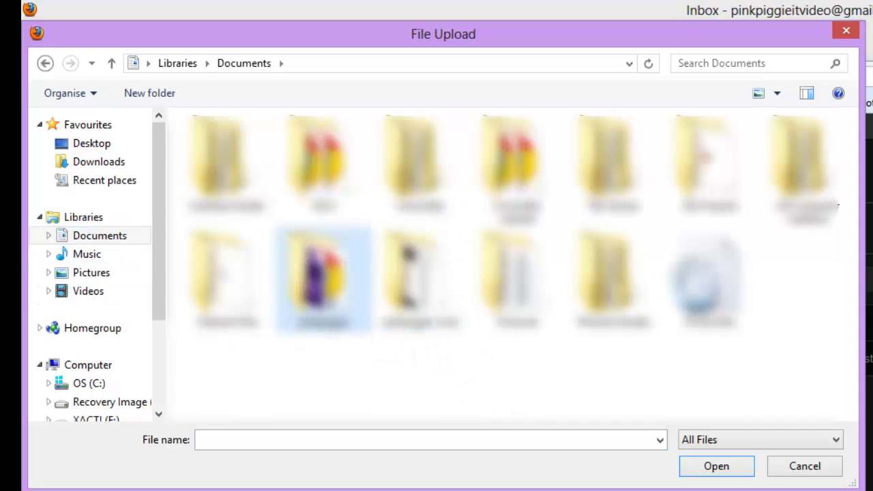
double_click(419, 279)
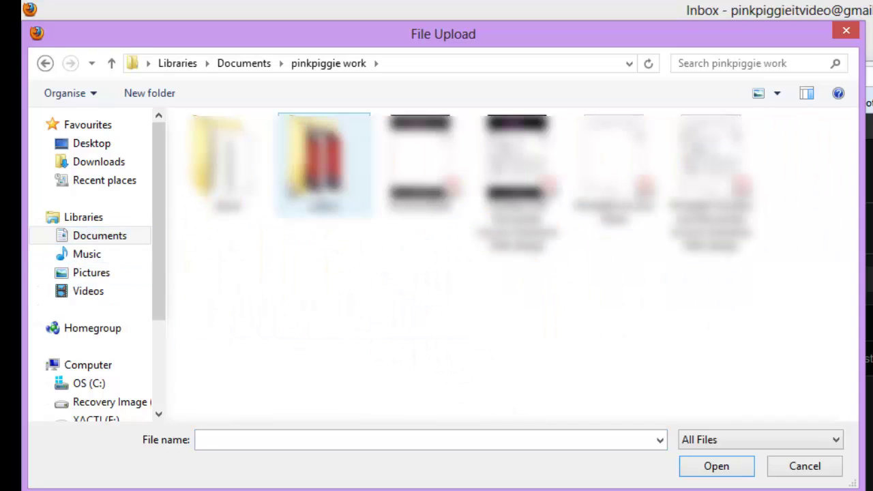
click(428, 143)
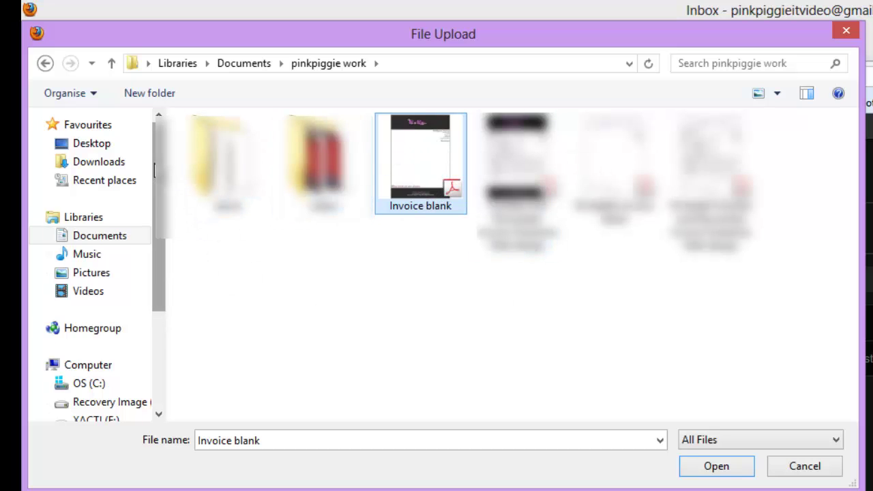
drag(164, 193, 164, 131)
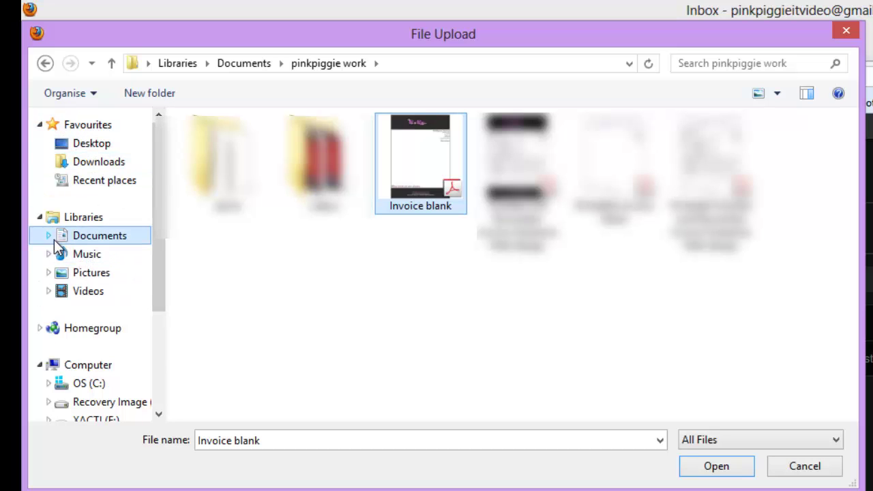
click(85, 238)
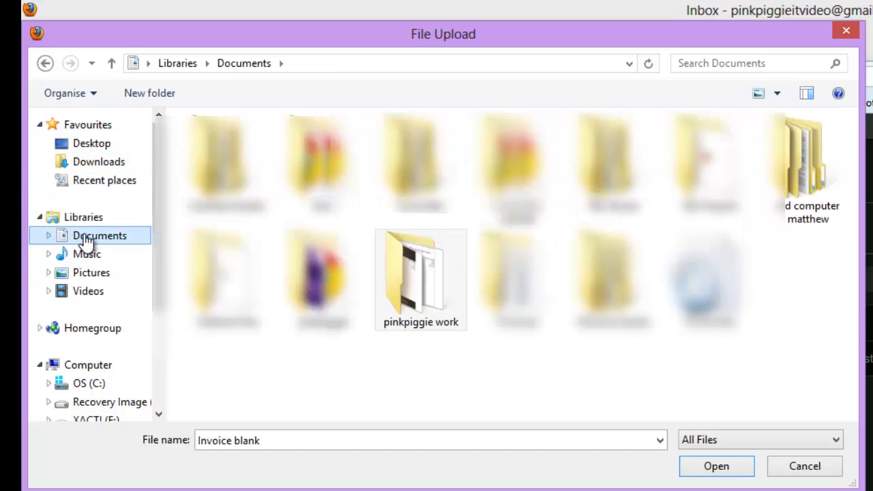
double_click(415, 266)
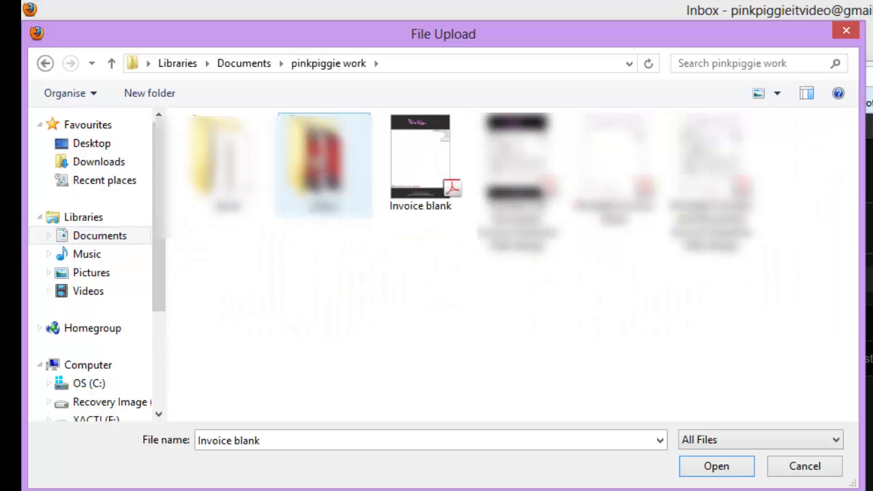
click(427, 150)
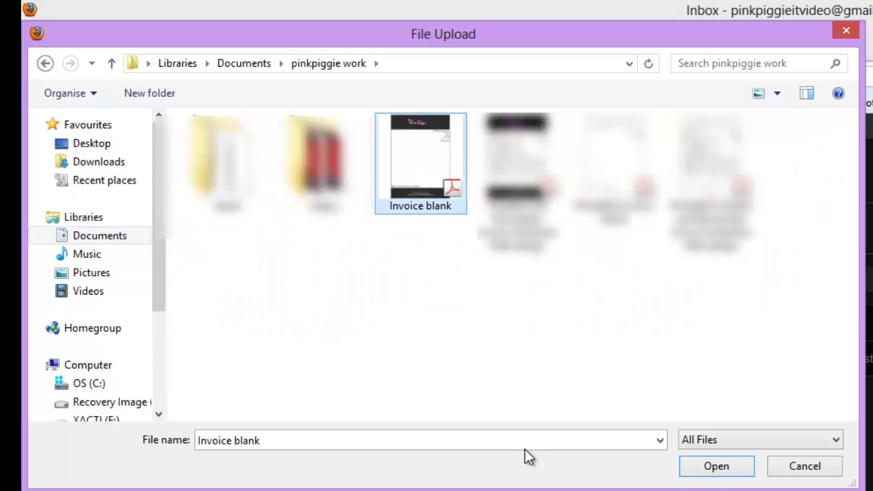
click(713, 470)
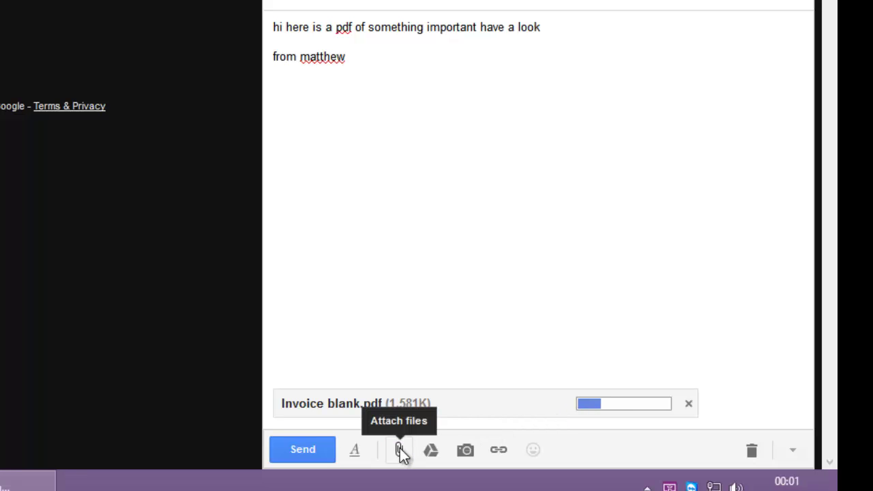
Open and decline the Google Drive insert offer, and try adding Printable invoice blank.pdf as a second attachment before removing it.
click(430, 450)
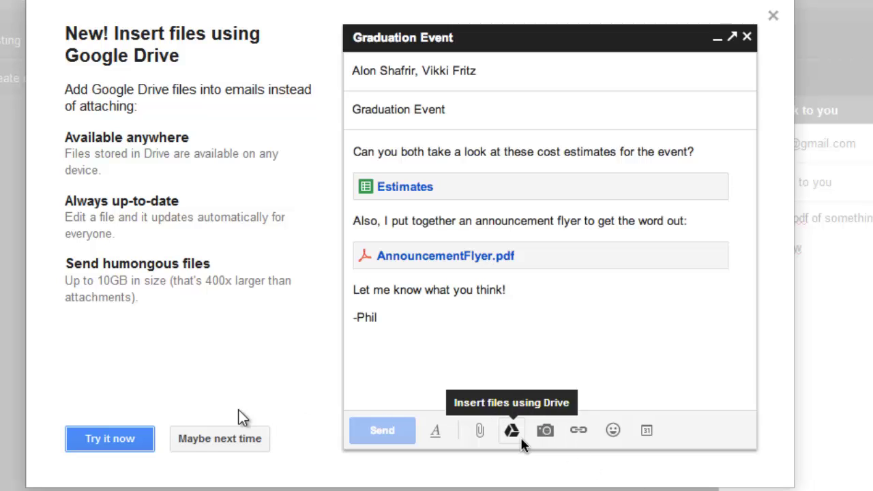
click(198, 444)
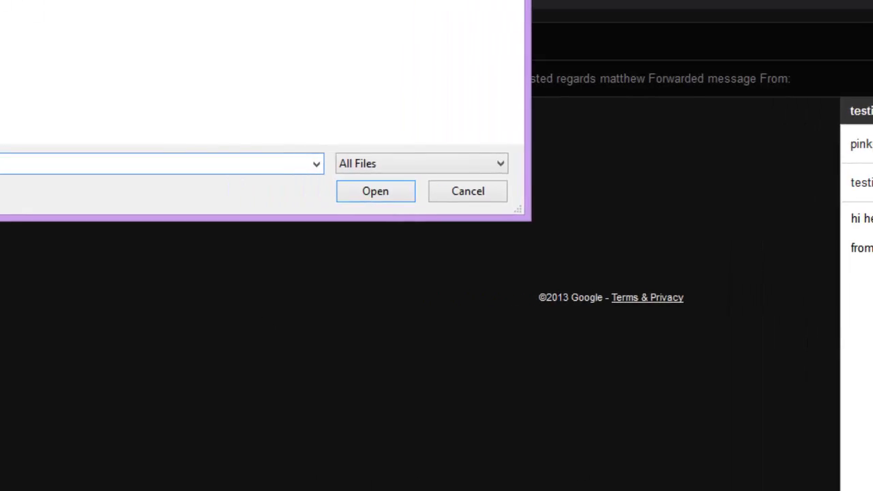
click(627, 45)
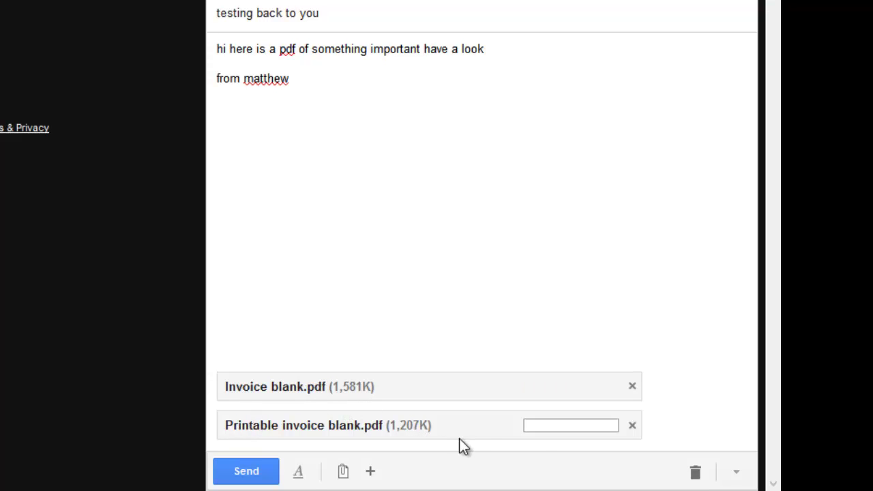
click(633, 426)
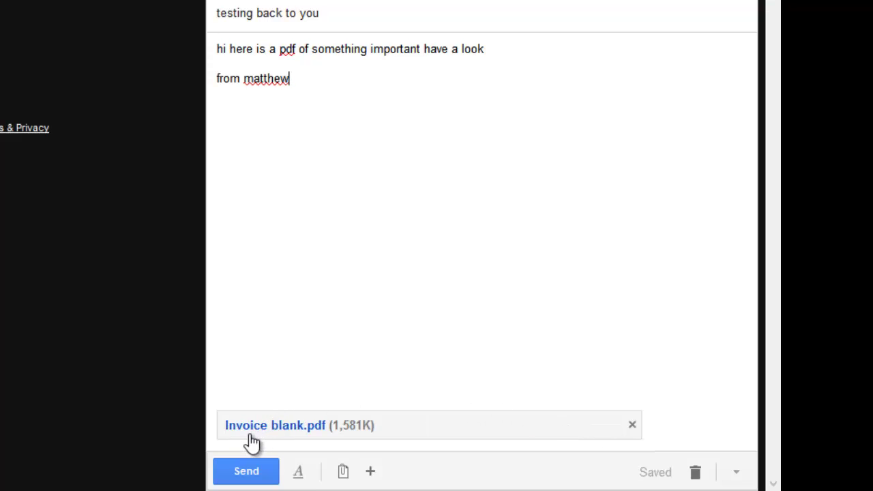
Capitalise the first letter of the sender's name in the sign-off and send the email.
click(253, 78)
key(BackSpace)
text(M)
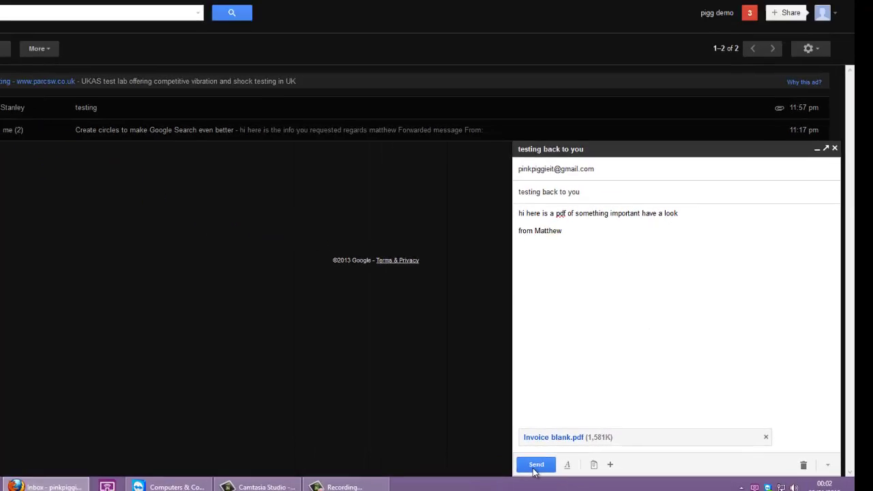
click(353, 471)
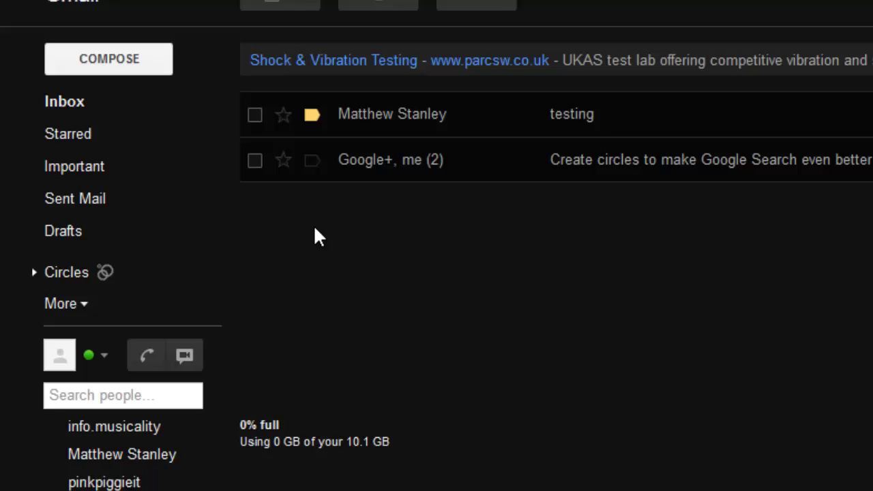
Check Sent Mail for the "testing back to you" message and its attachment, and close the browser.
click(103, 200)
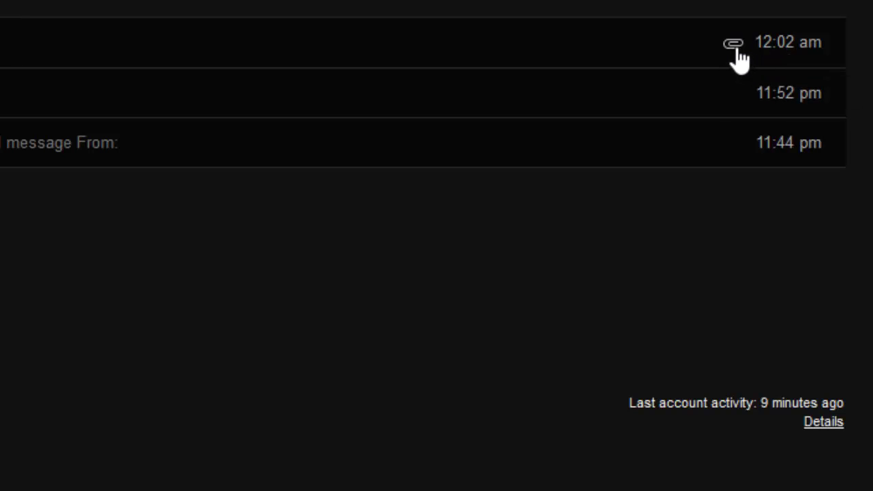
mouse_move(739, 60)
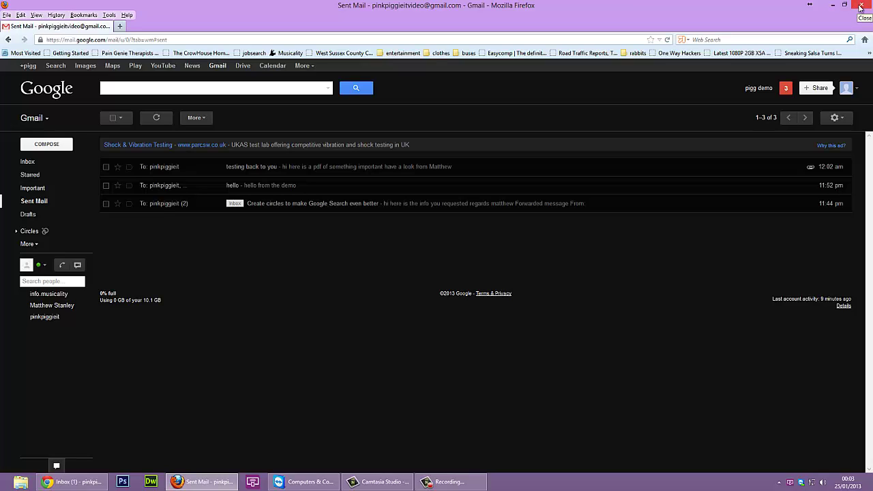
click(859, 6)
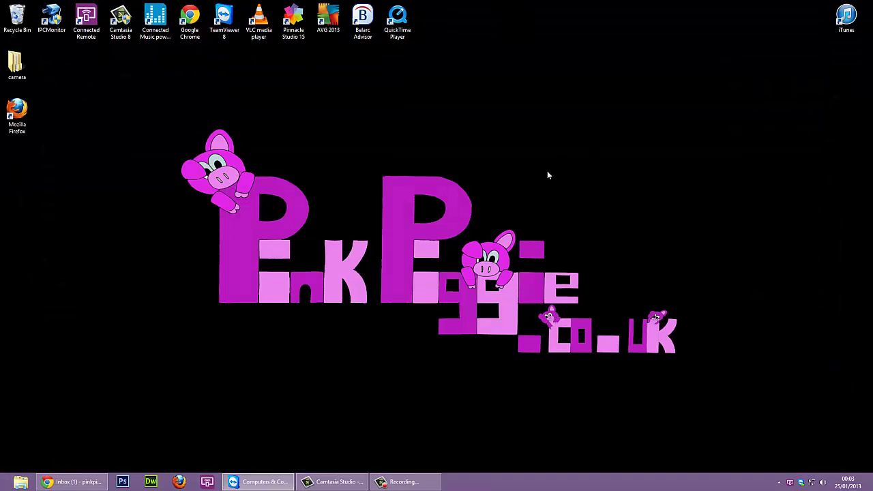